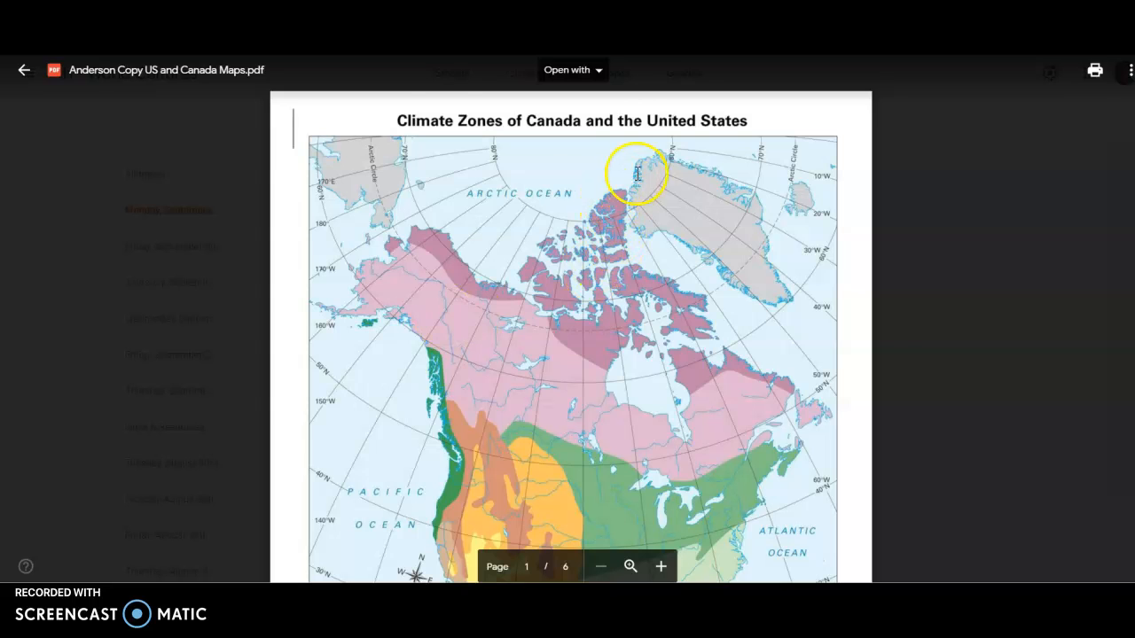
# - Open the maps PDF with Kami and look through its map pages, returning to the climate zones map
pyautogui.click(581, 82)
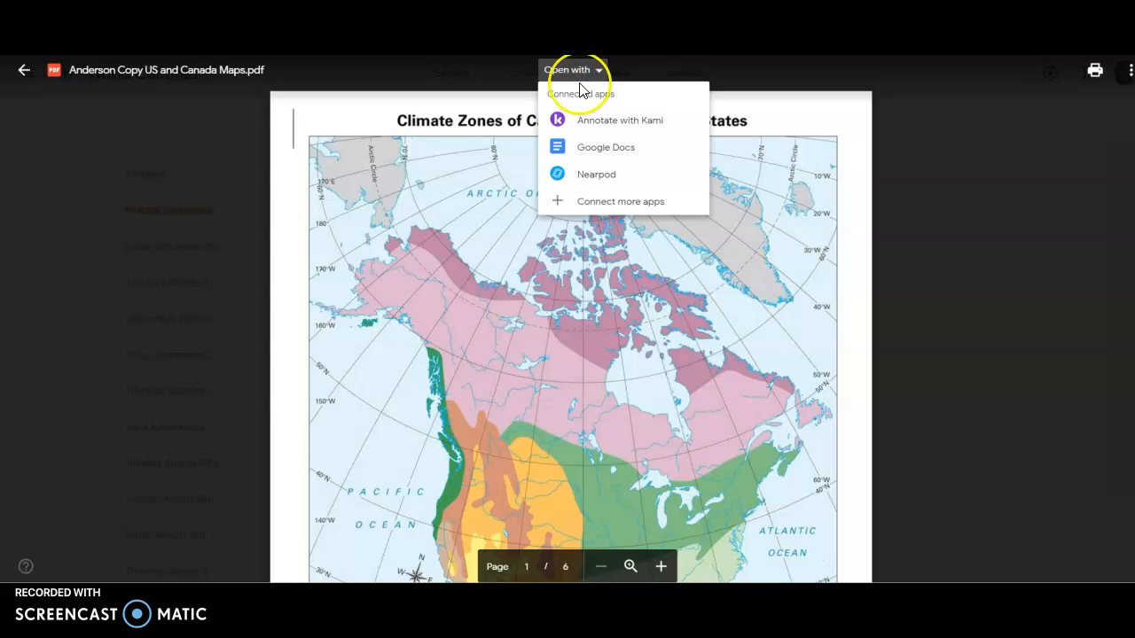
pyautogui.click(585, 124)
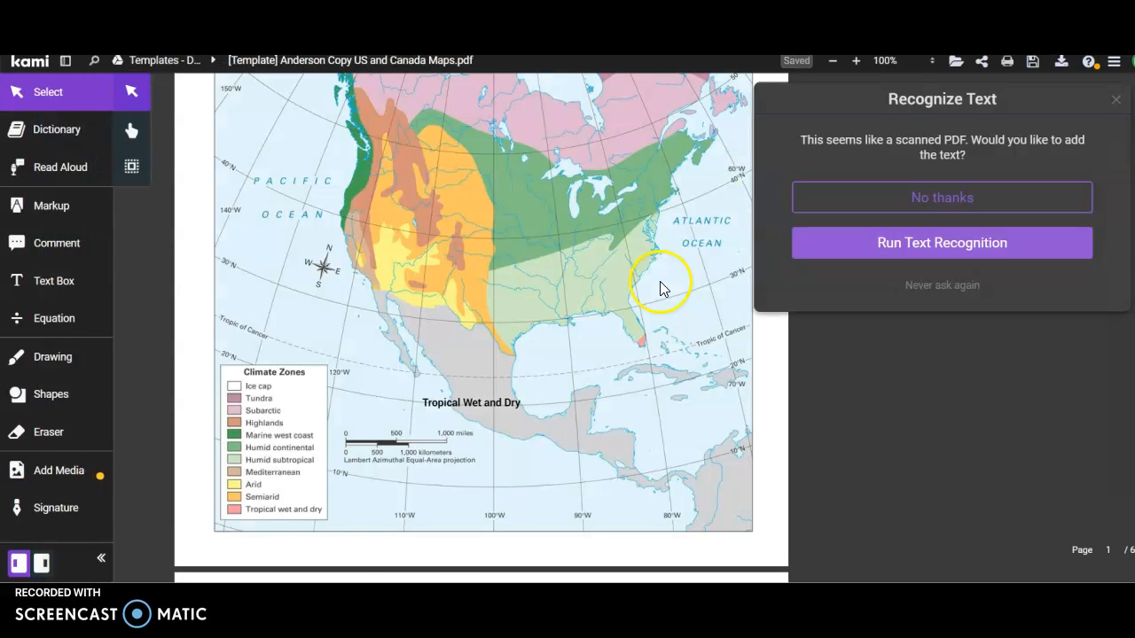
pyautogui.scroll(-5, 660, 286)
pyautogui.scroll(10, 539, 286)
pyautogui.scroll(-8, 548, 287)
pyautogui.scroll(-10, 549, 288)
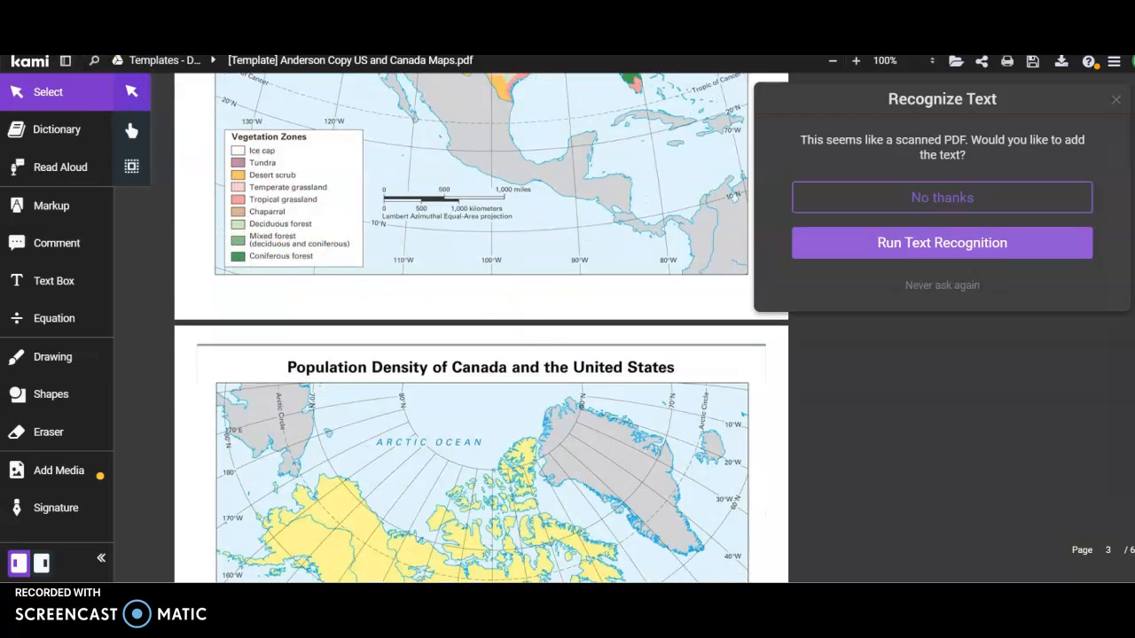
pyautogui.scroll(-15, 519, 314)
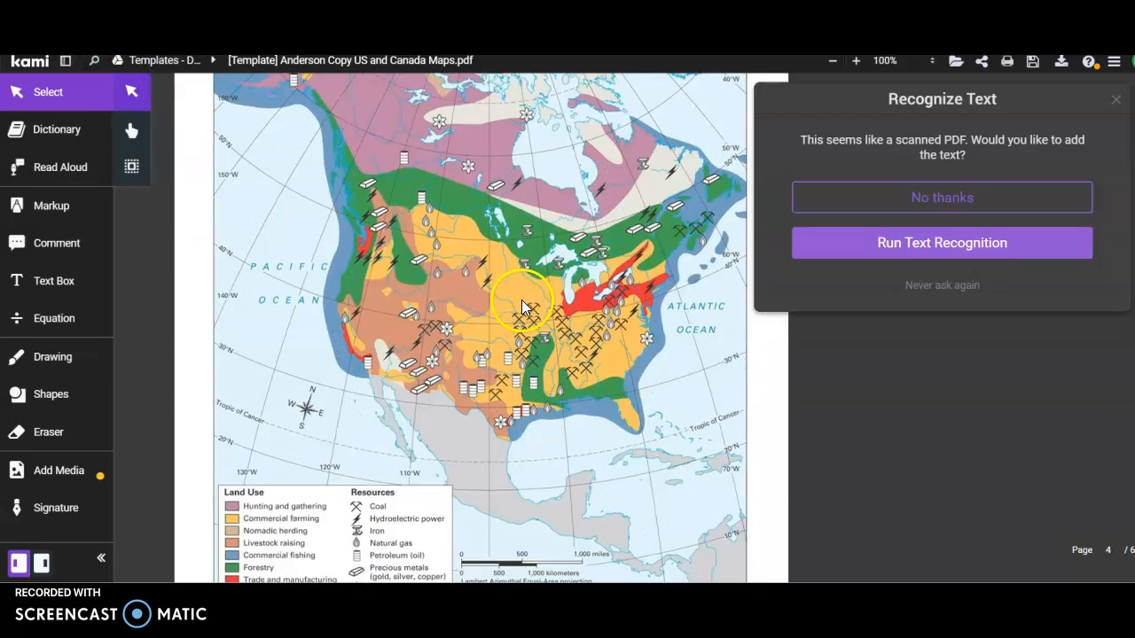
pyautogui.scroll(15, 527, 305)
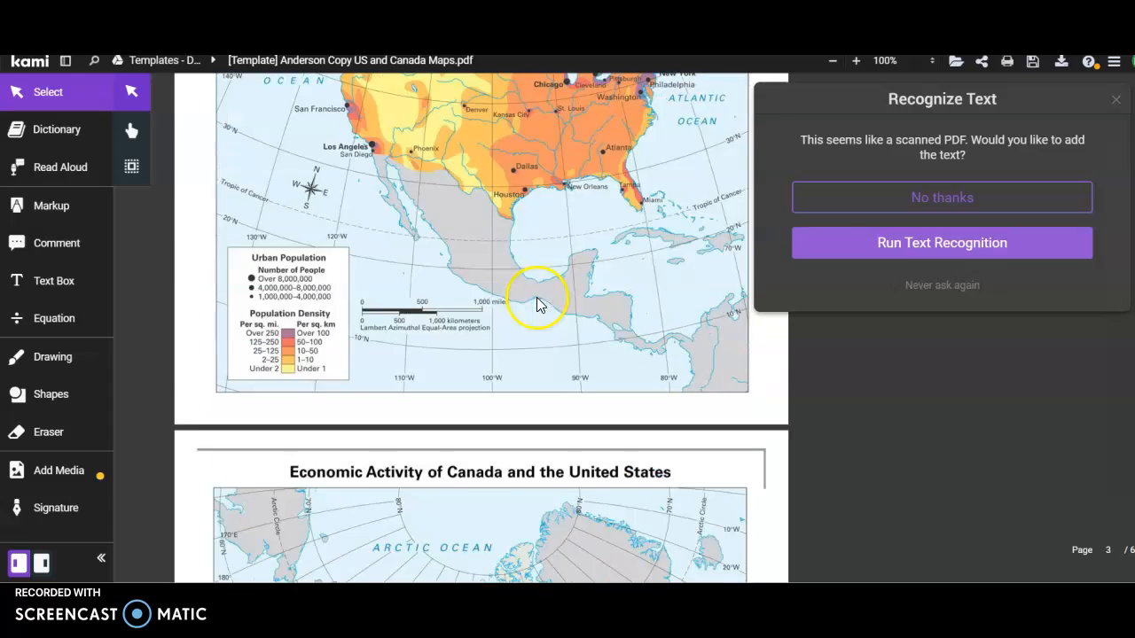
pyautogui.scroll(15, 538, 303)
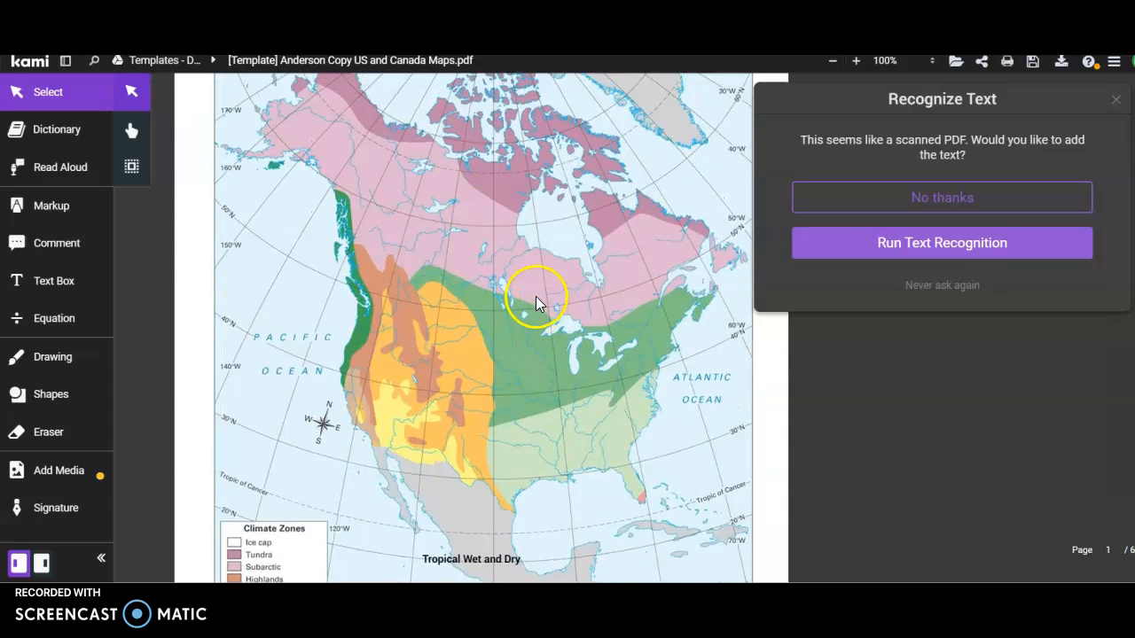
# - Close the Recognize Text prompt without running text recognition or turning the prompt off permanently
pyautogui.click(922, 287)
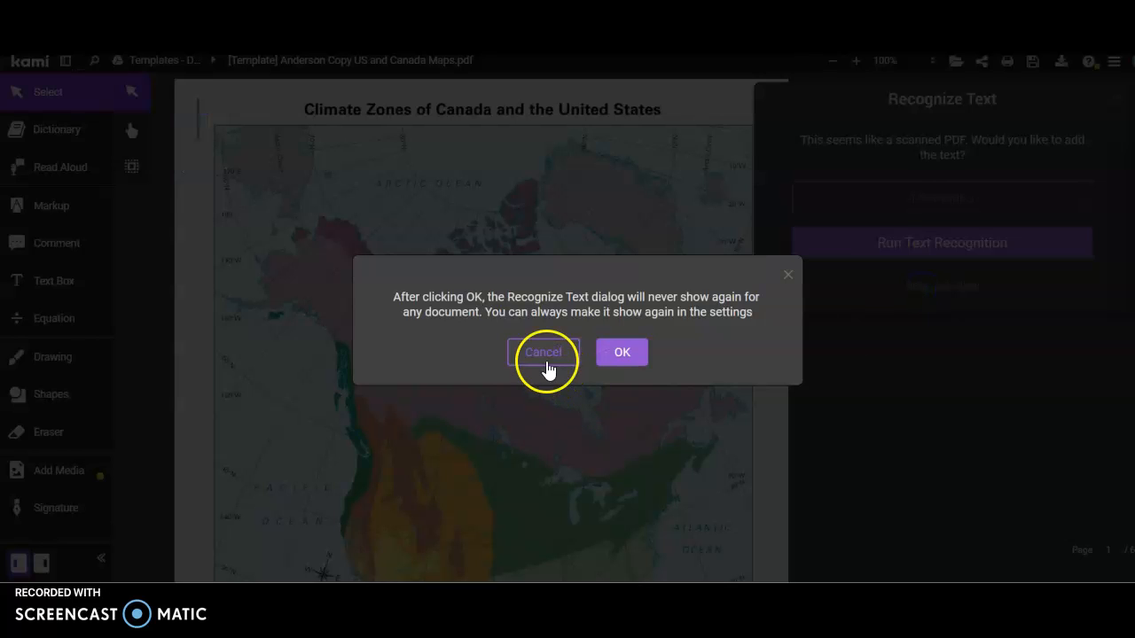
pyautogui.click(546, 364)
pyautogui.click(1116, 98)
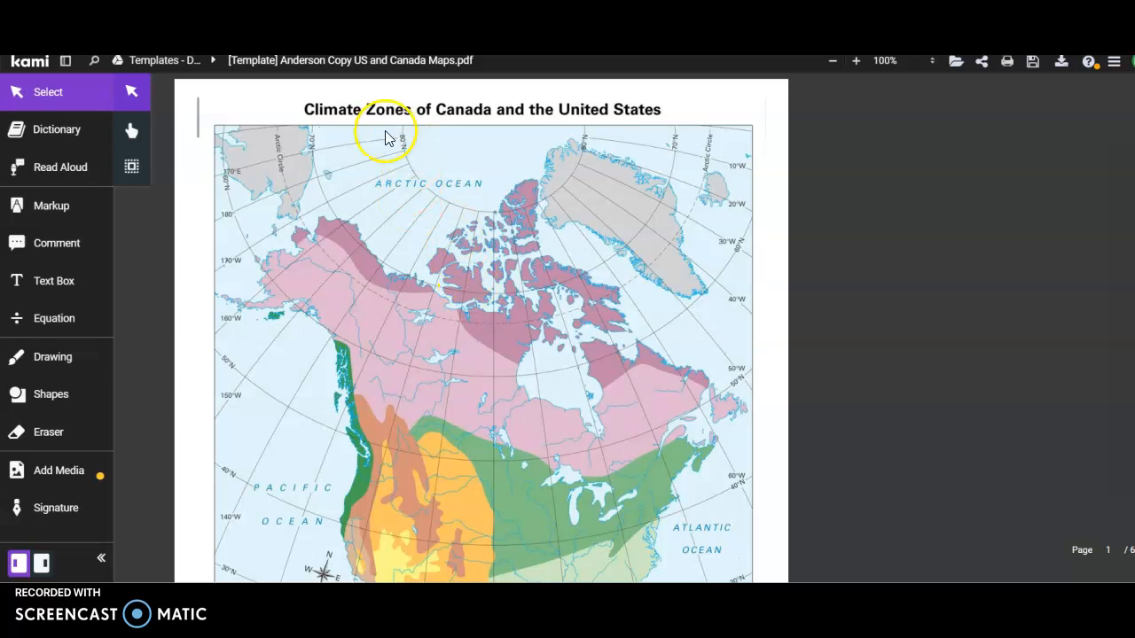
# - Add a text box reading "Humid Subtropical" on the light green zone in the southeastern United States
pyautogui.scroll(-5, 506, 243)
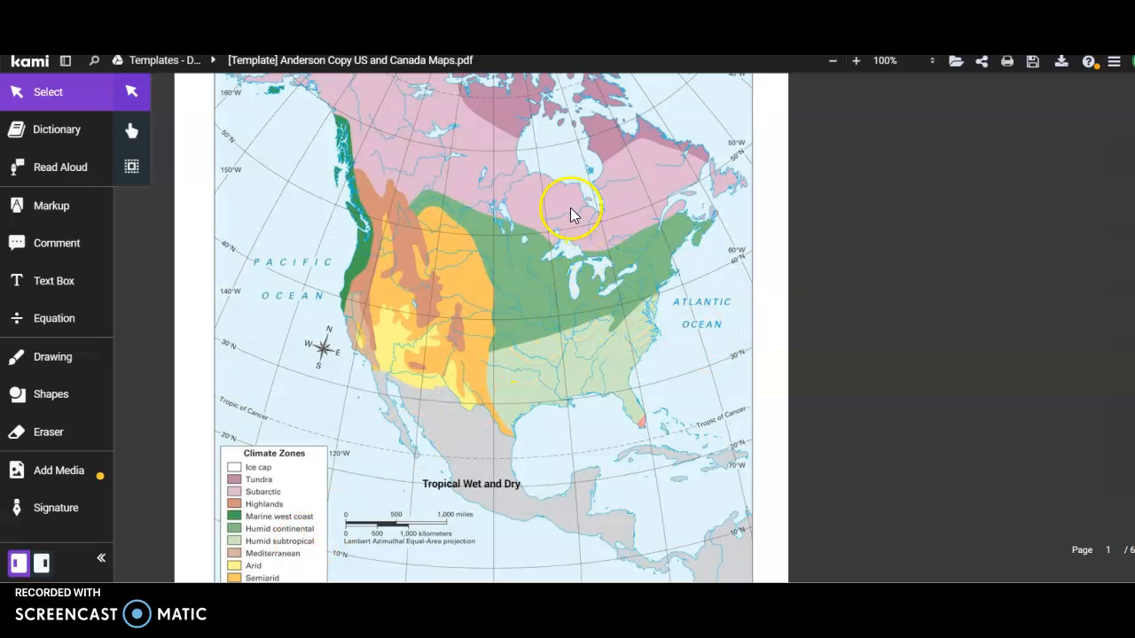
pyautogui.click(59, 280)
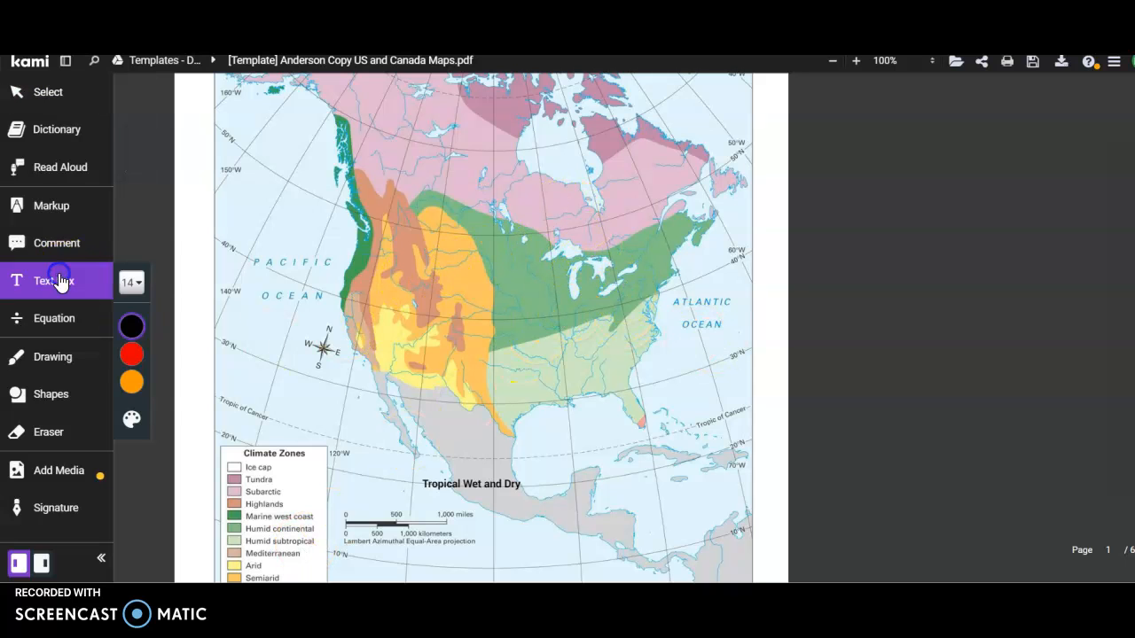
pyautogui.click(532, 357)
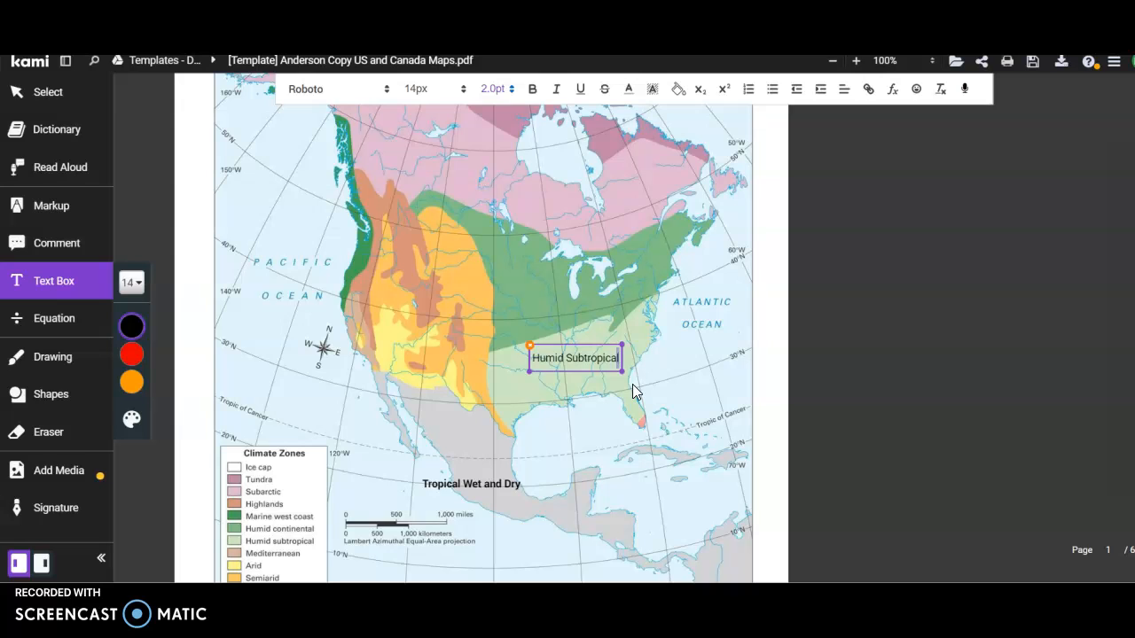
# - Set the "Humid Subtropical" label's line spacing to 3.0pt and its font size to 18px
pyautogui.hotkey('ctrl', 'a')
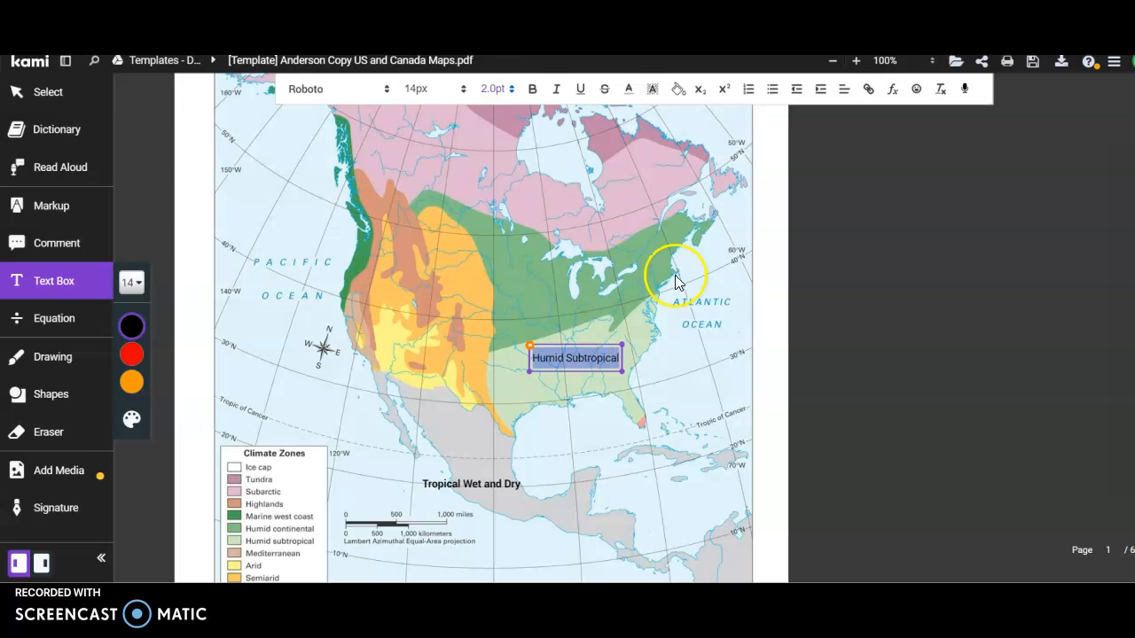
pyautogui.click(519, 90)
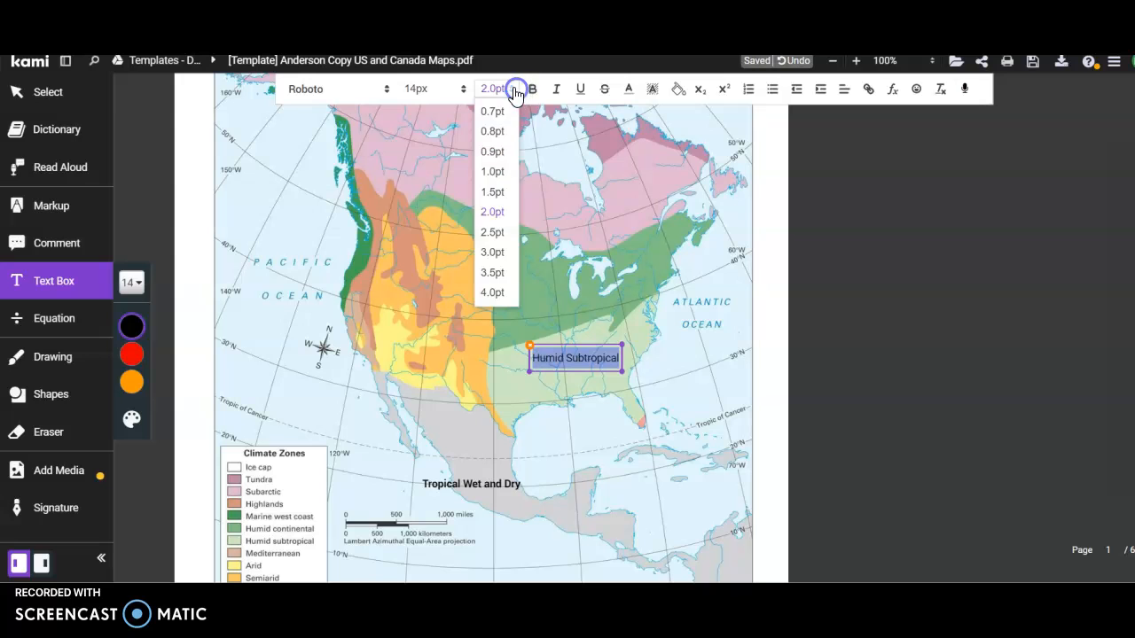
pyautogui.click(491, 253)
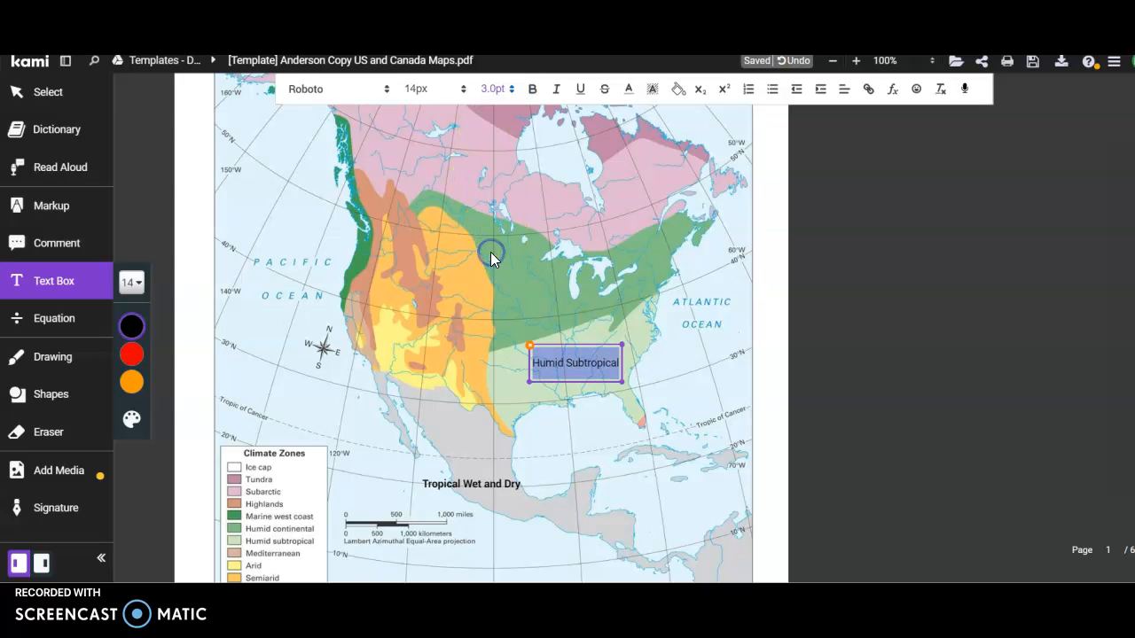
pyautogui.click(526, 380)
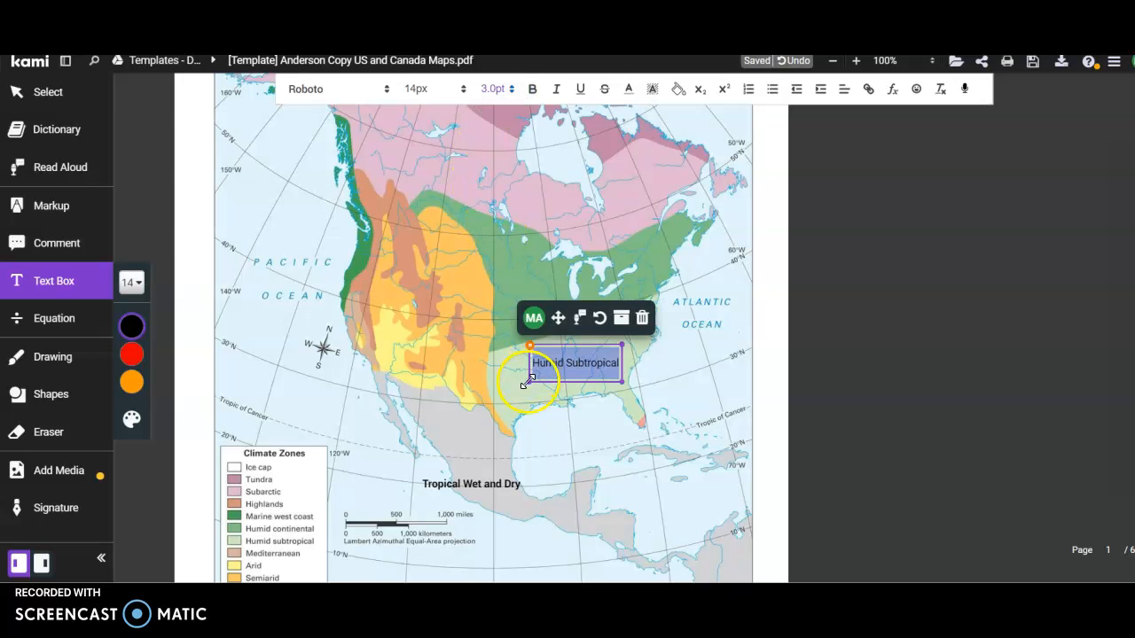
pyautogui.click(526, 380)
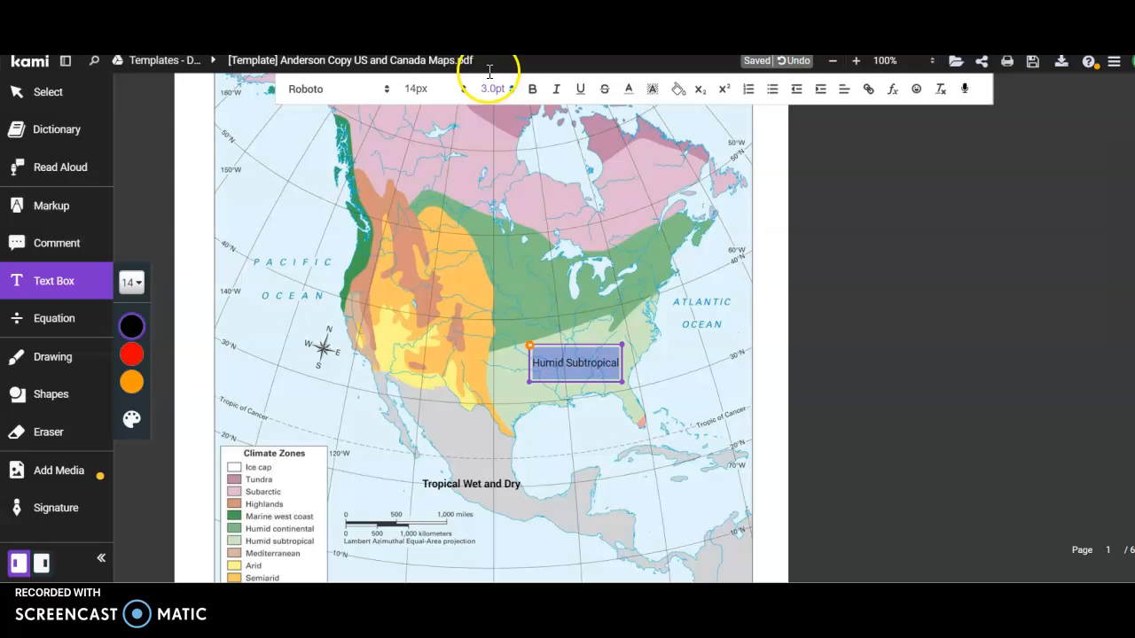
pyautogui.click(423, 90)
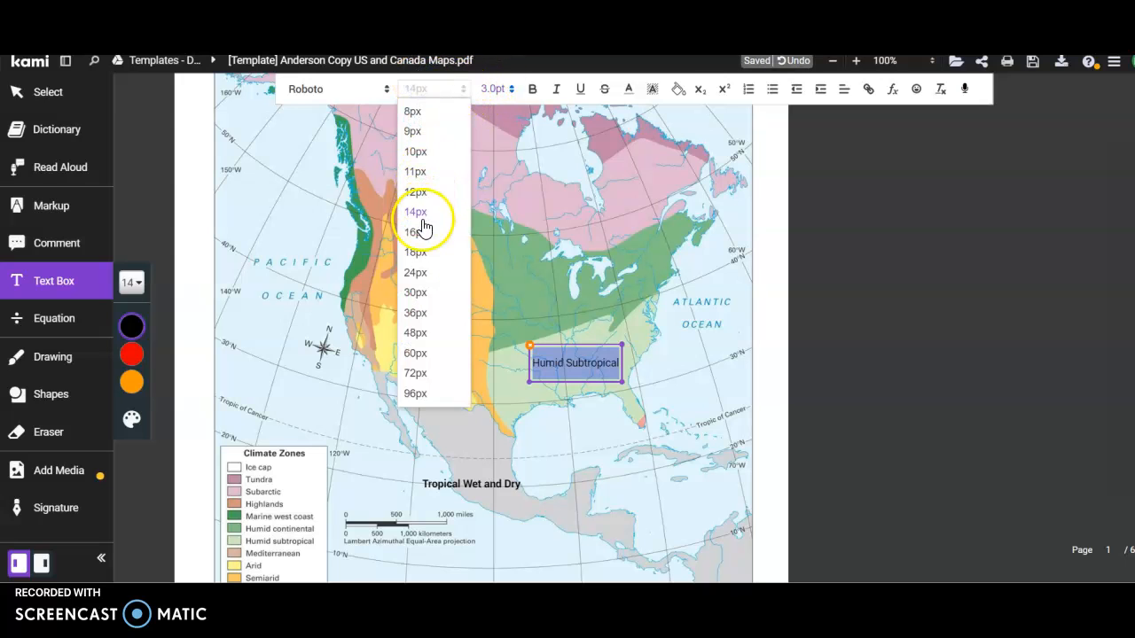
pyautogui.click(418, 253)
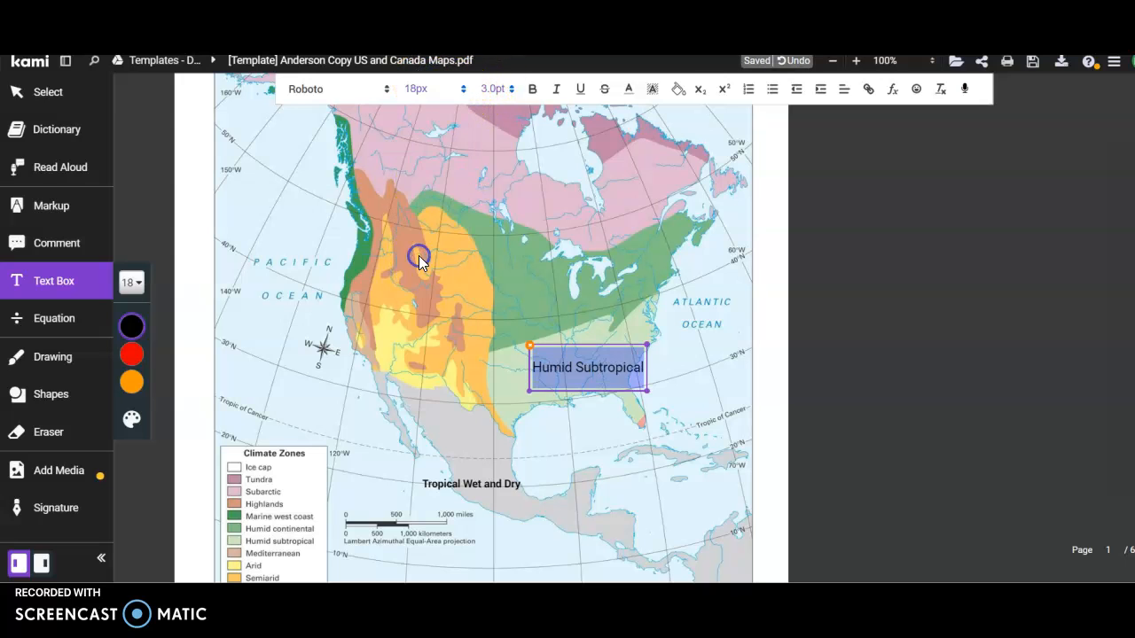
# - Move the "Humid Subtropical" label slightly west so it sits within the light green zone
pyautogui.click(541, 373)
pyautogui.moveTo(531, 362); pyautogui.dragTo(501, 364)
pyautogui.click(540, 355)
pyautogui.click(435, 367)
pyautogui.click(605, 375)
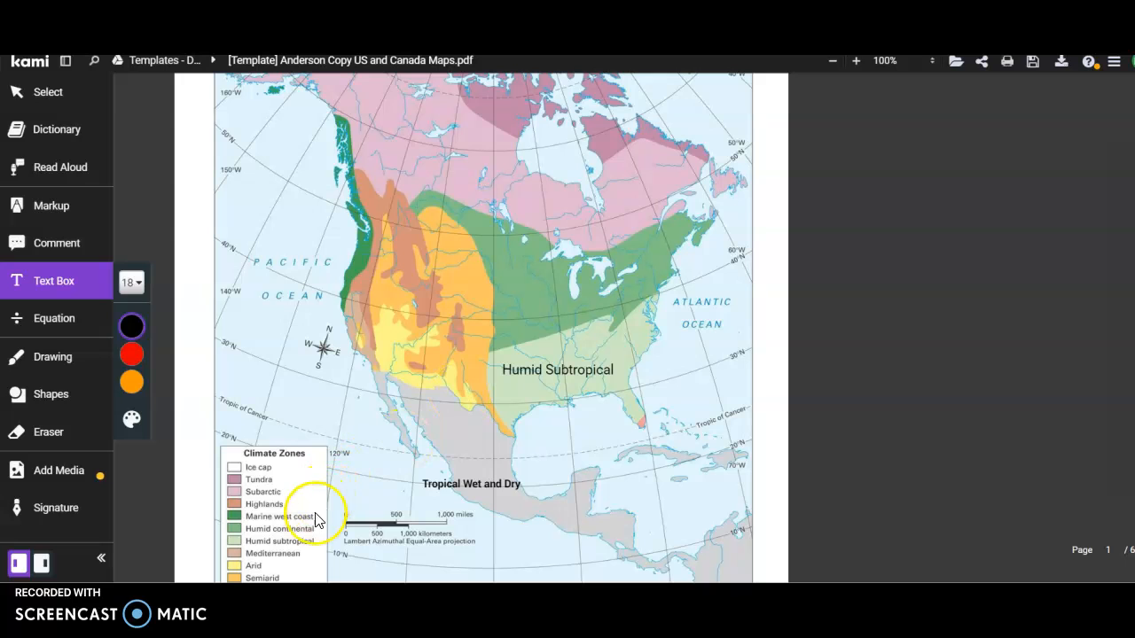
# - Add a "Humid Continental" text box on the dark green zone around the Great Lakes and shift it slightly west
pyautogui.click(71, 284)
pyautogui.click(527, 281)
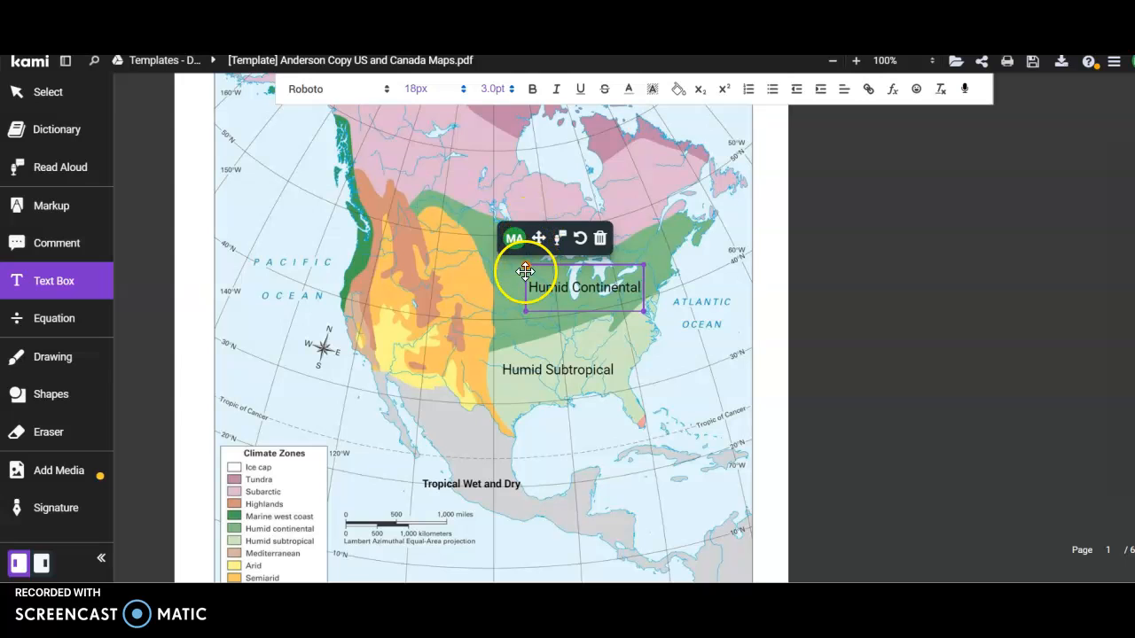
pyautogui.moveTo(525, 280); pyautogui.dragTo(486, 275)
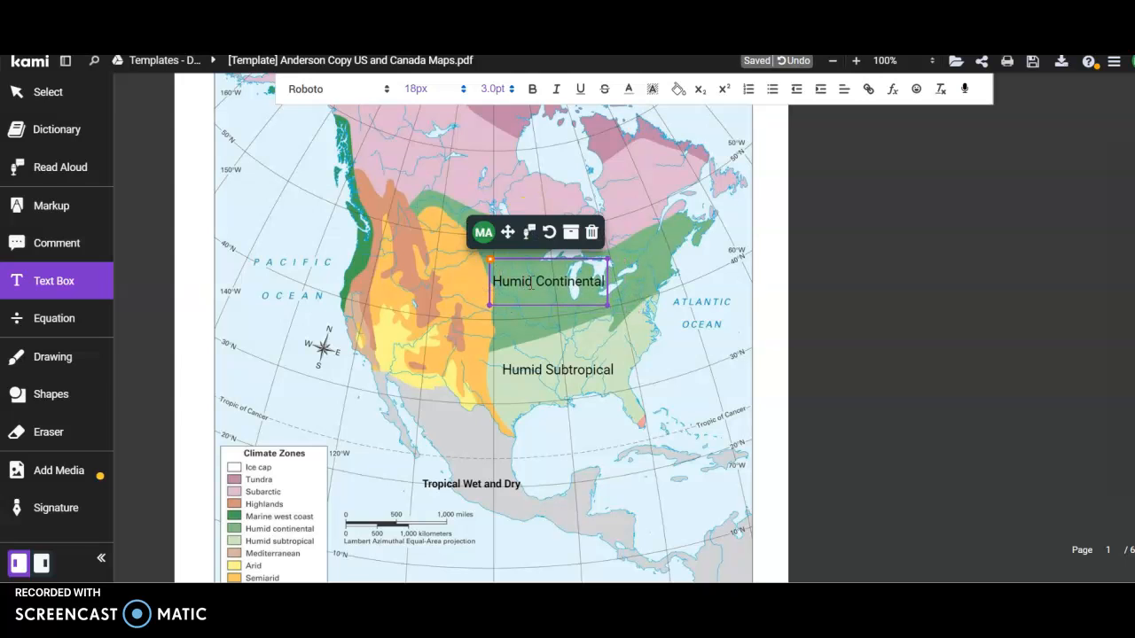
# - Make the whole "Humid Continental" label bold
pyautogui.tripleClick(531, 282)
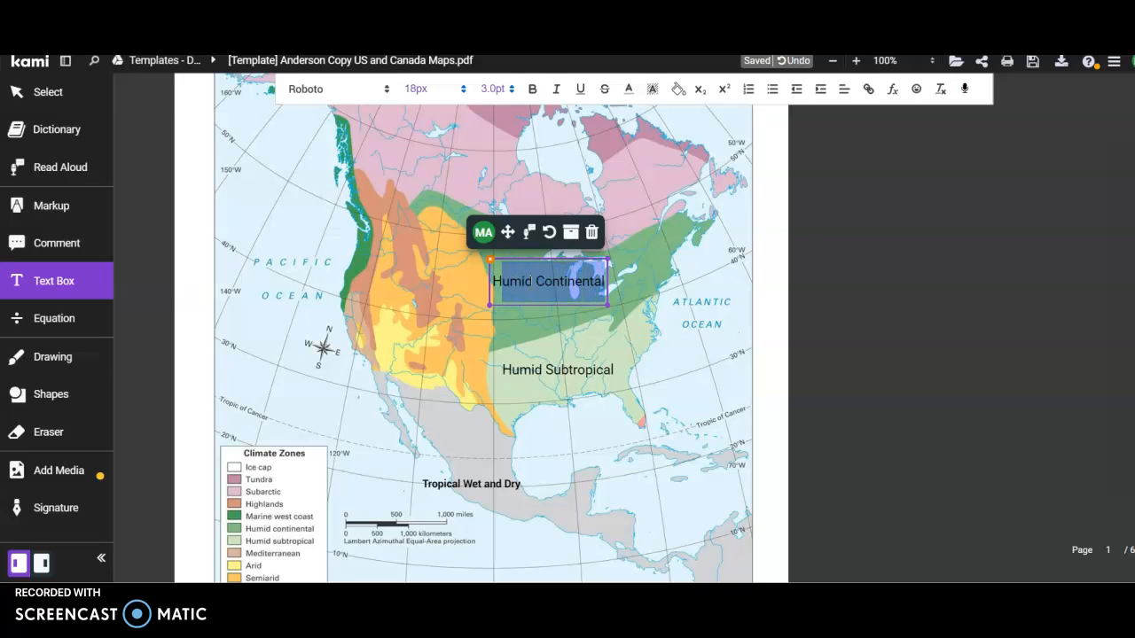
pyautogui.click(534, 89)
pyautogui.click(559, 397)
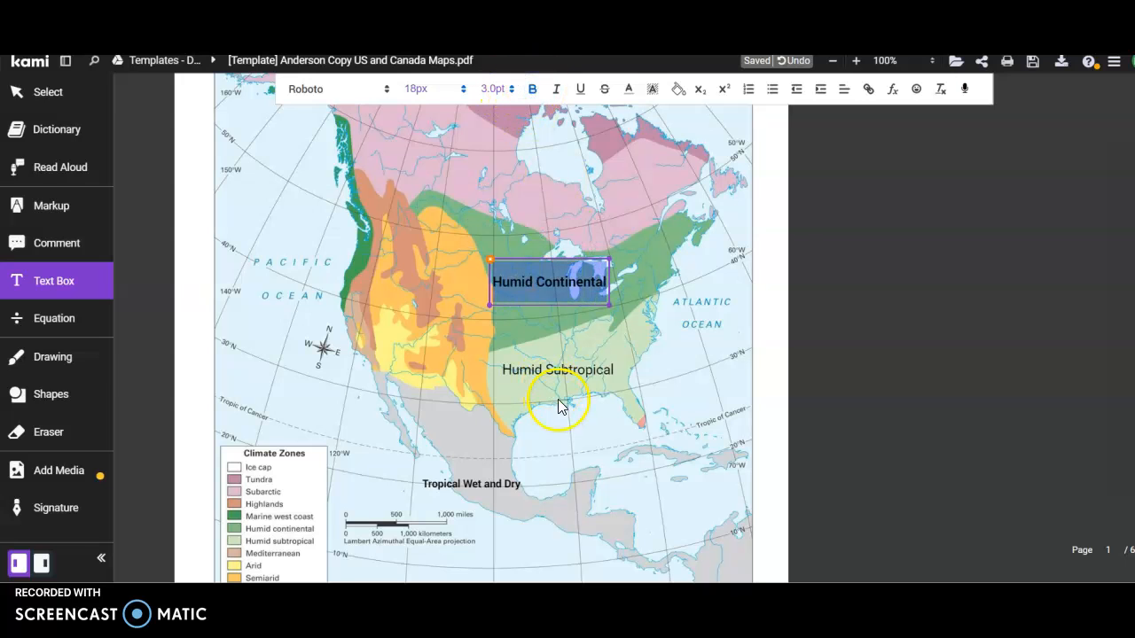
pyautogui.click(523, 281)
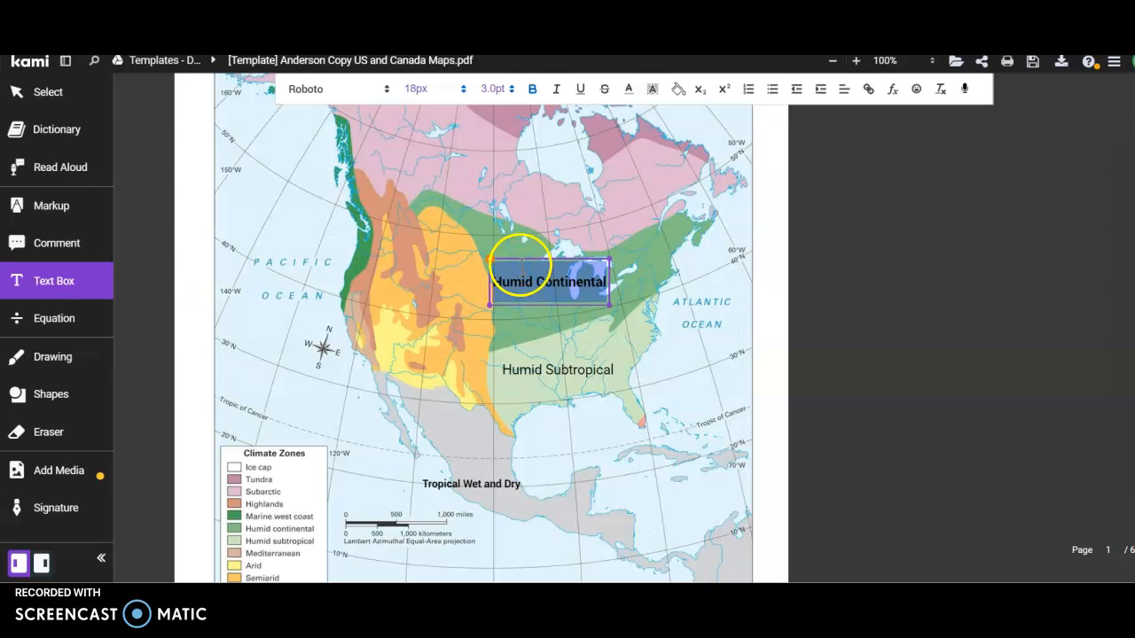
pyautogui.click(514, 282)
pyautogui.click(523, 363)
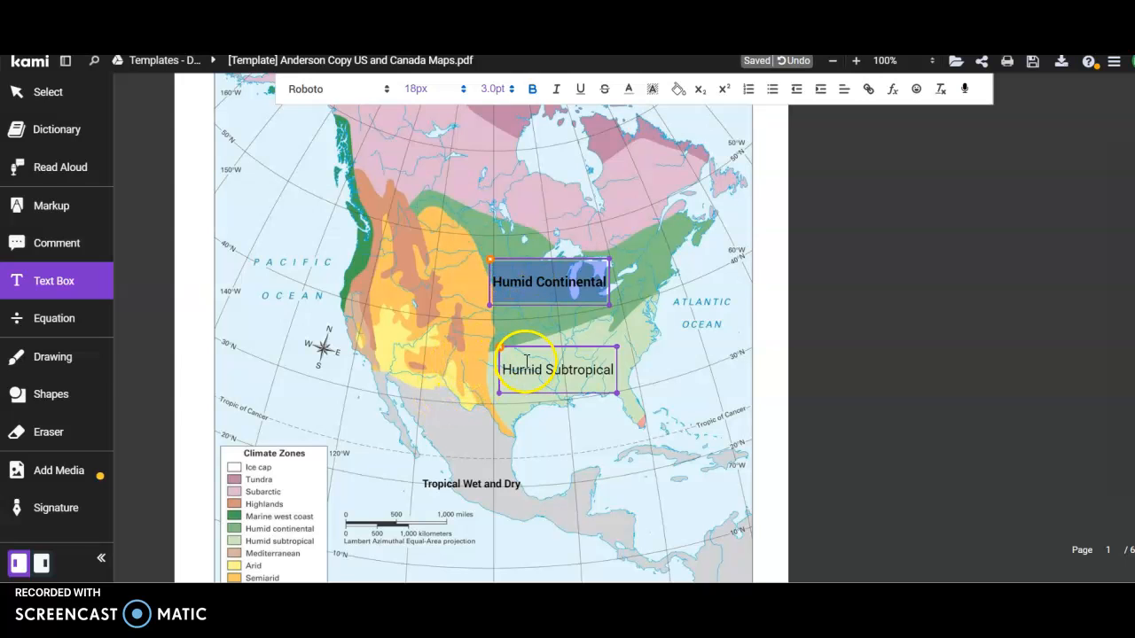
pyautogui.click(605, 379)
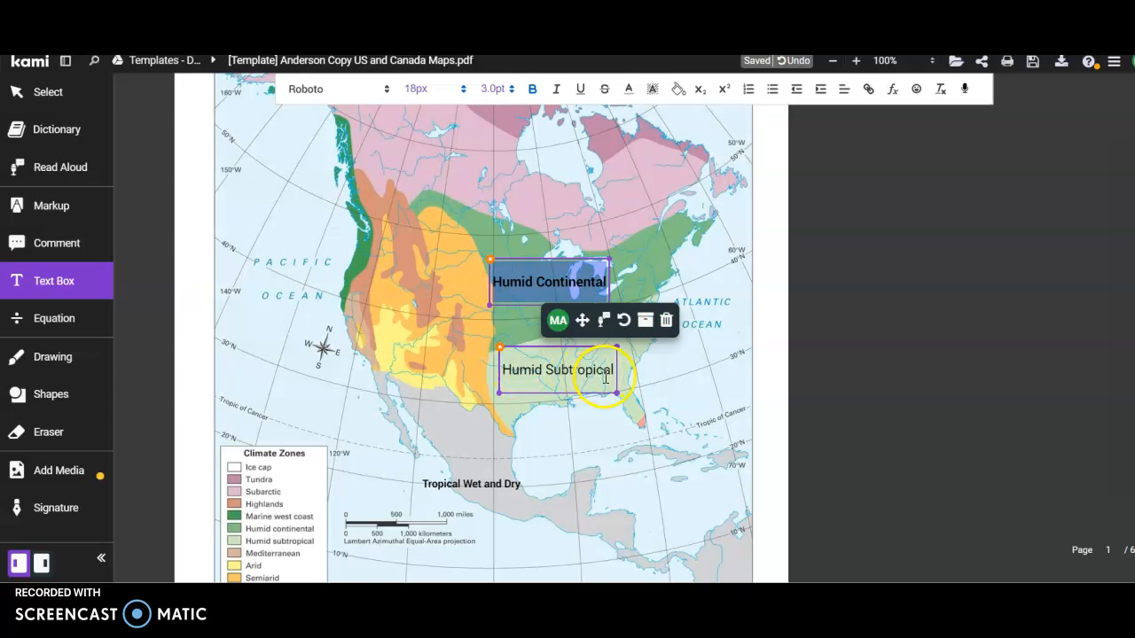
pyautogui.click(580, 429)
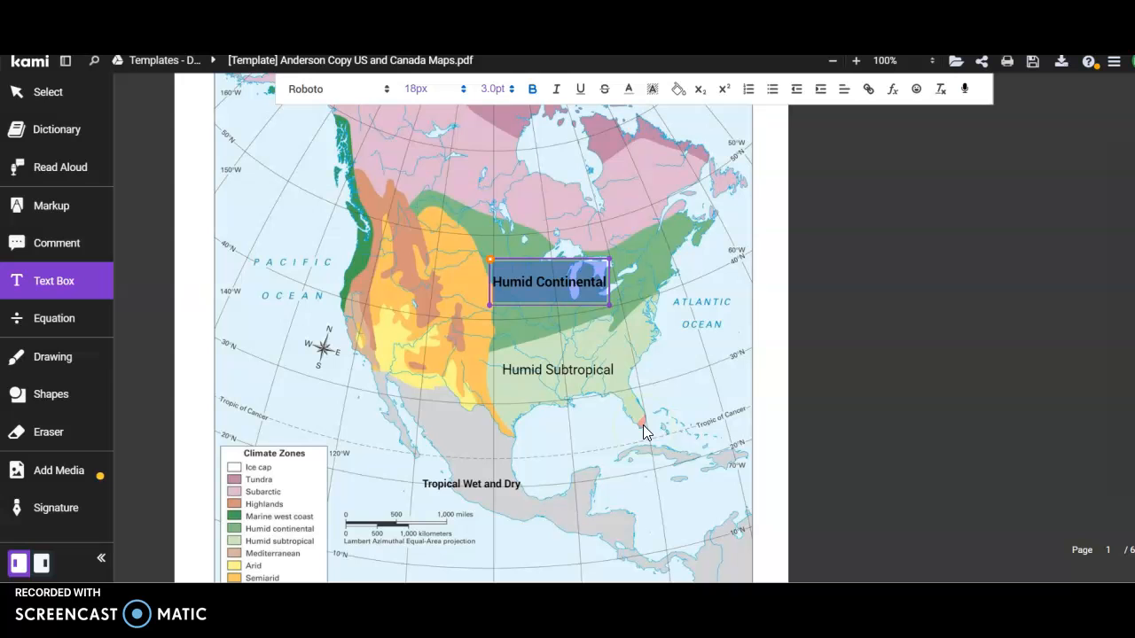
# - Add a text box reading "Tropical Wet and Dry" in the Gulf area southwest of Florida
pyautogui.scroll(-3, 339, 456)
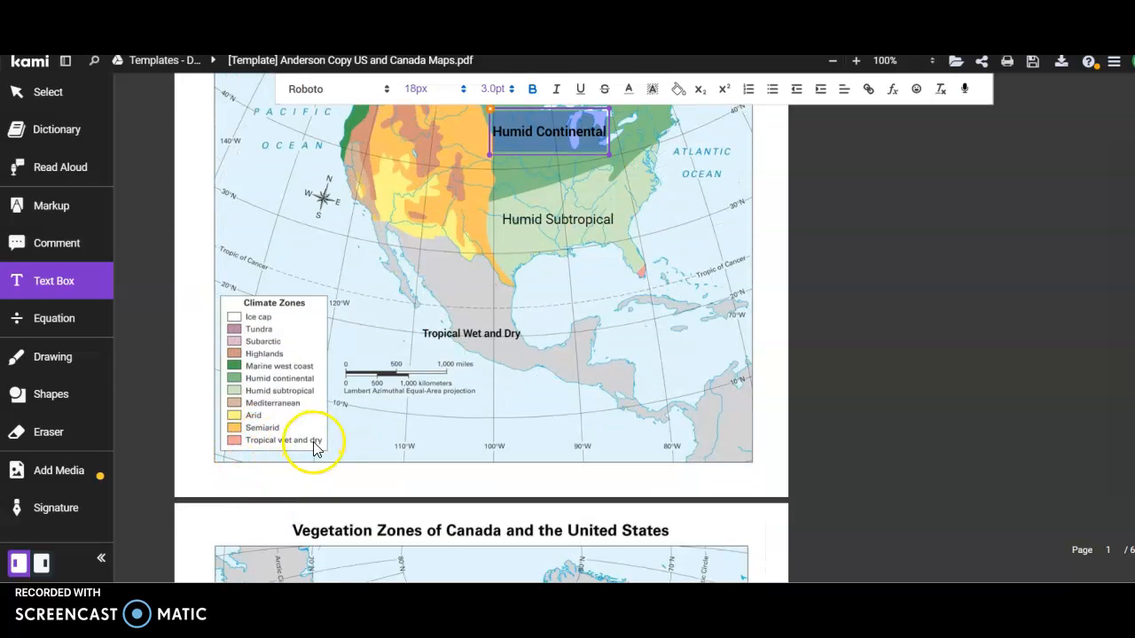
pyautogui.scroll(1, 554, 324)
pyautogui.scroll(1, 553, 324)
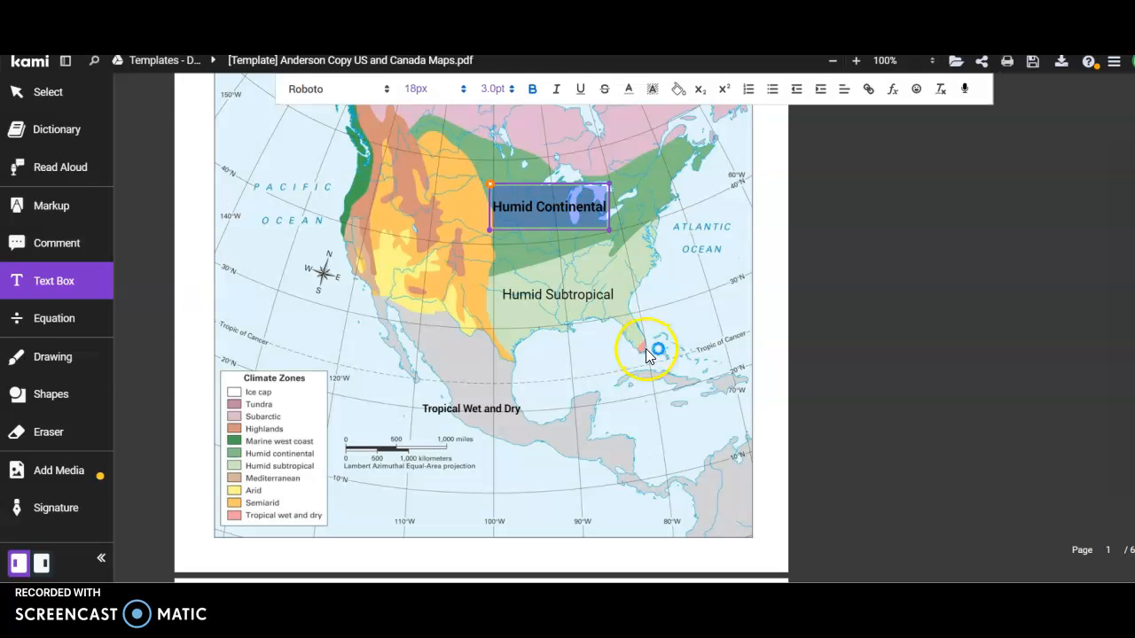
pyautogui.click(63, 280)
pyautogui.click(523, 389)
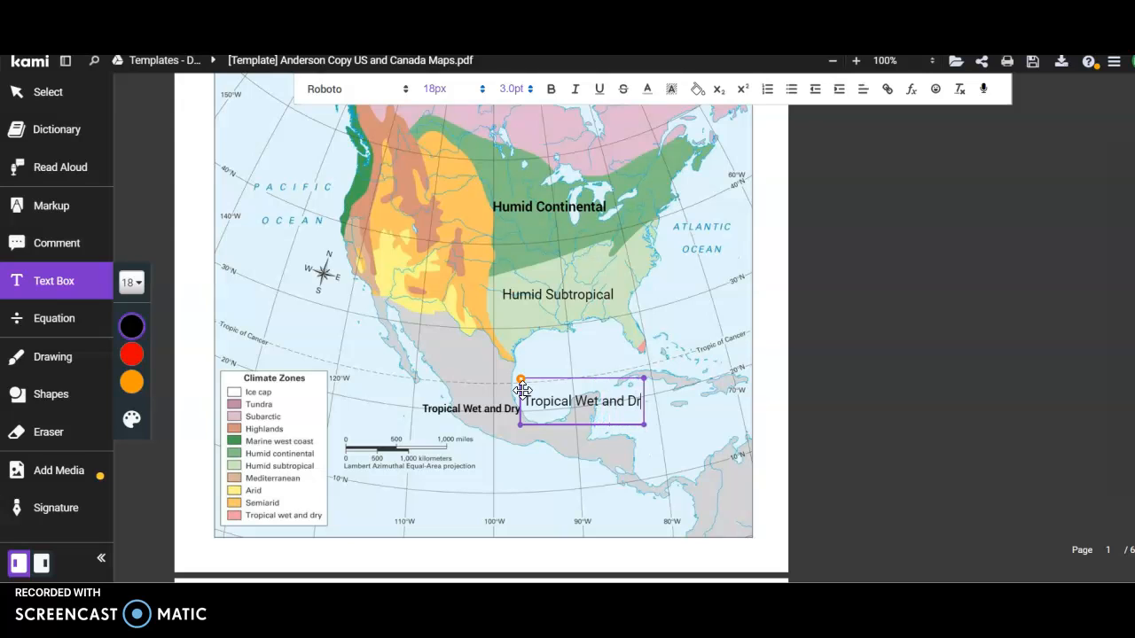
# - Make the new "Tropical Wet and Dry" label southwest of Florida bold
pyautogui.hotkey('shift', 'Left')
pyautogui.hotkey('shift', 'Left')
pyautogui.hotkey('shift', 'Left')
pyautogui.hotkey('shift', 'Left')
pyautogui.hotkey('shift', 'Left')
pyautogui.hotkey('shift', 'Left')
pyautogui.hotkey('shift', 'Left')
pyautogui.hotkey('shift', 'Left')
pyautogui.hotkey('shift', 'Left')
pyautogui.hotkey('shift', 'Left')
pyautogui.hotkey('shift', 'Left')
pyautogui.hotkey('shift', 'Left')
pyautogui.hotkey('shift', 'Left')
pyautogui.hotkey('shift', 'Left')
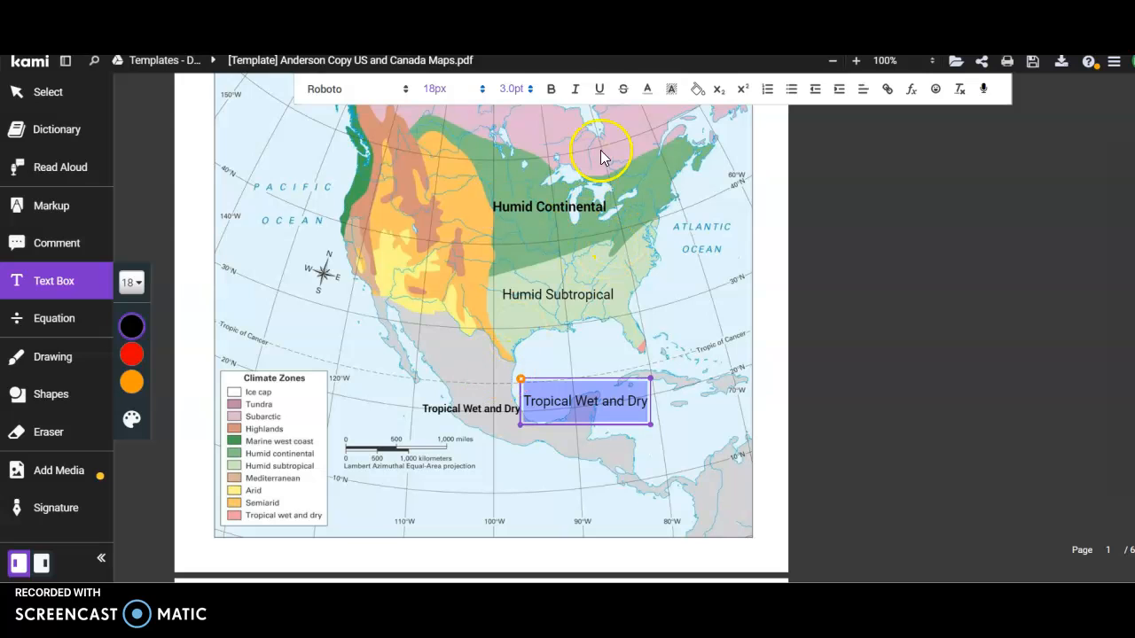
pyautogui.click(550, 88)
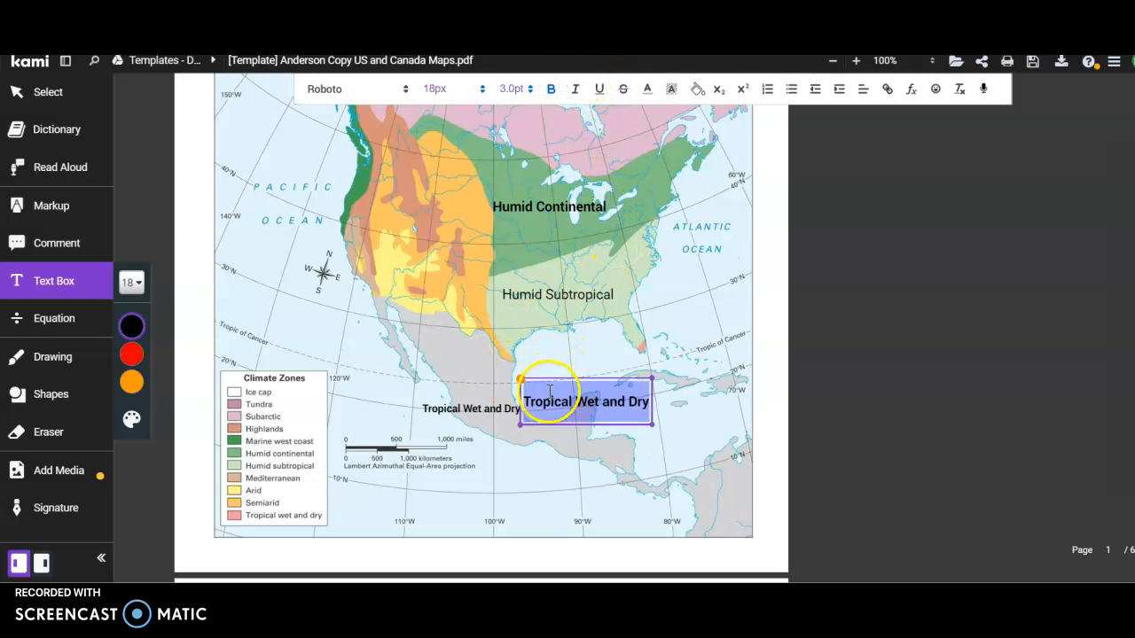
pyautogui.moveTo(554, 394)
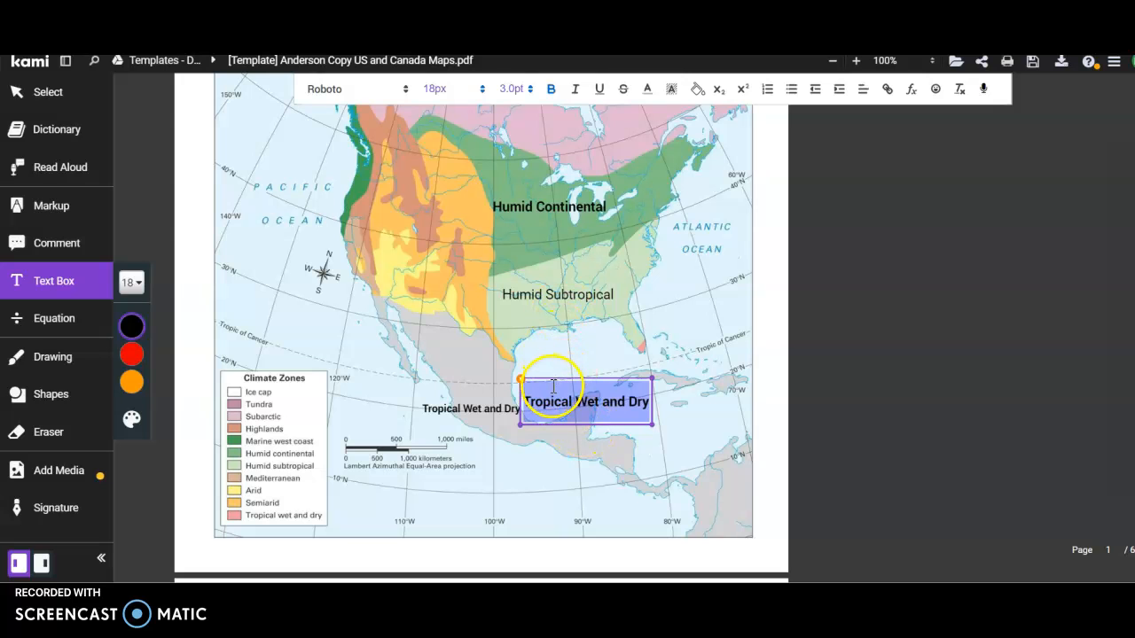
pyautogui.moveTo(532, 377)
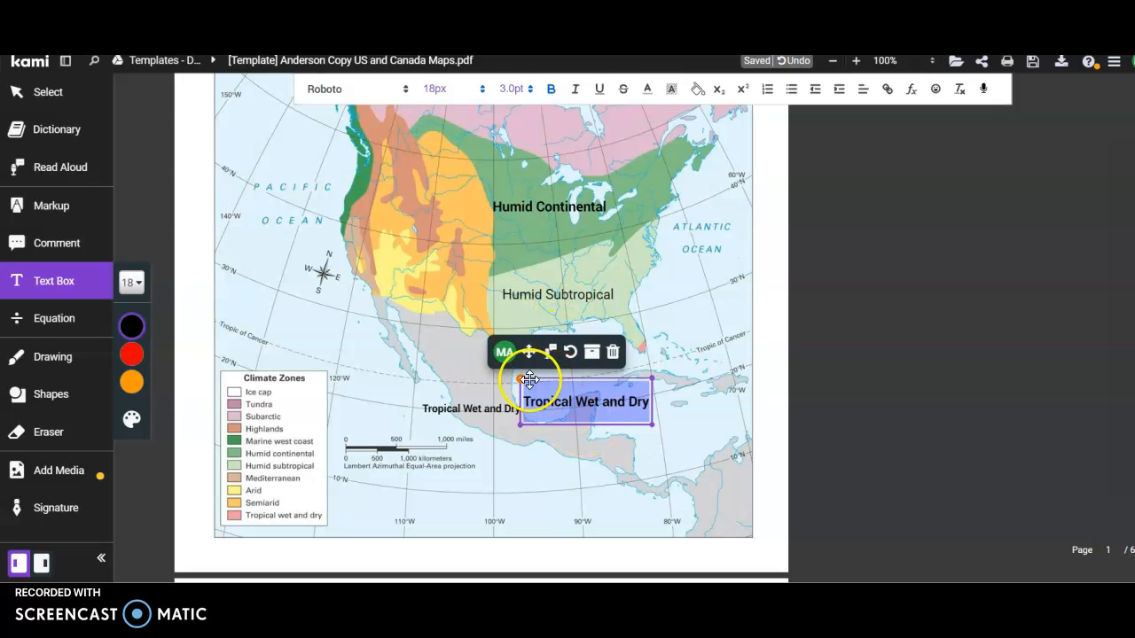
# - Draw a straight line from the new "Tropical Wet and Dry" label to the pink zone at Florida's southern tip
pyautogui.click(51, 395)
pyautogui.click(133, 426)
pyautogui.moveTo(582, 387); pyautogui.dragTo(639, 351)
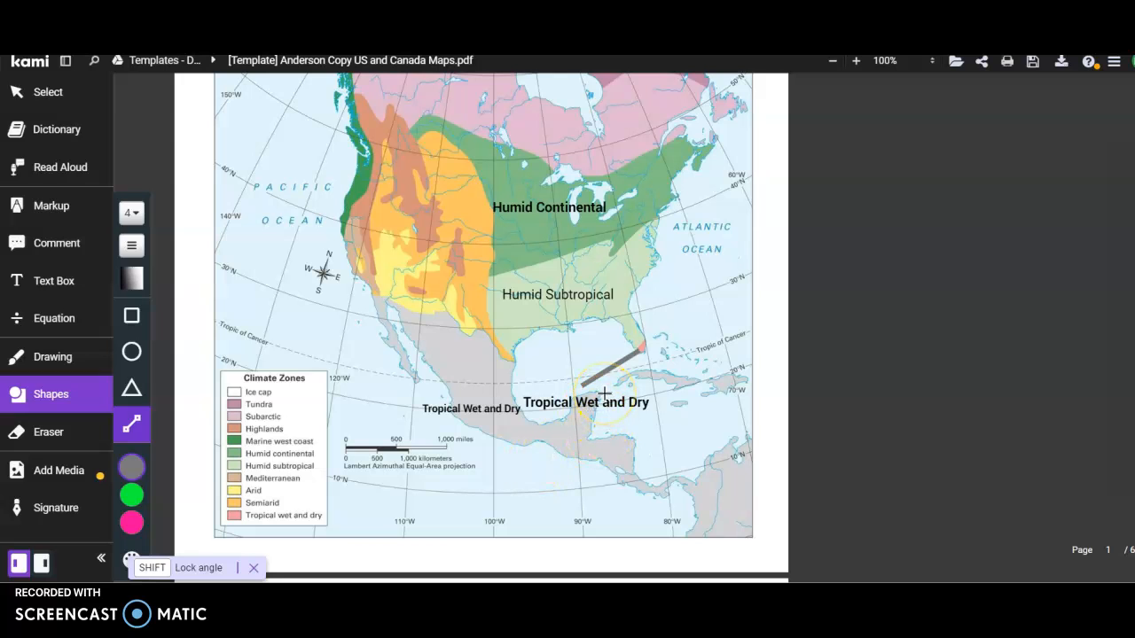
# - Change the line into an arrow pointing at Florida's southern tip
pyautogui.click(36, 92)
pyautogui.click(620, 365)
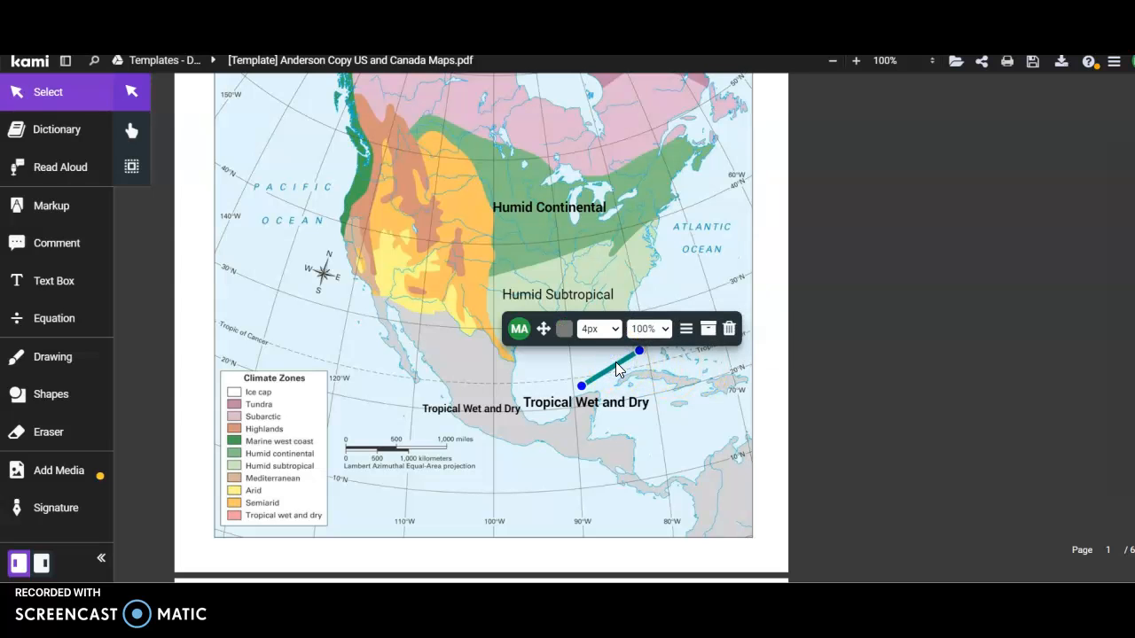
pyautogui.click(686, 330)
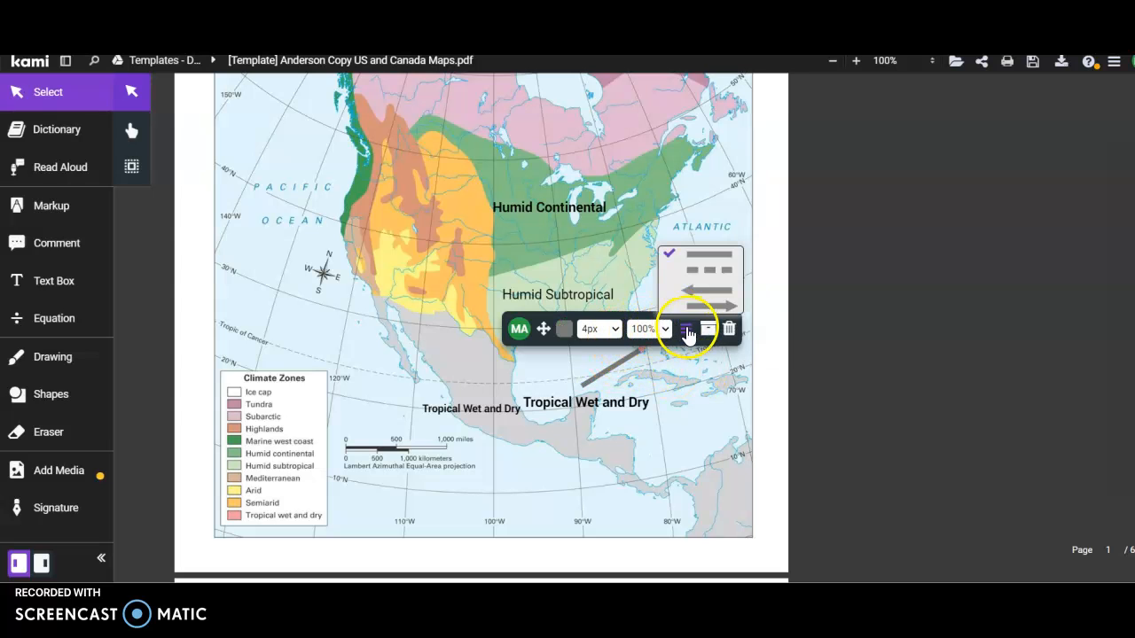
pyautogui.click(695, 306)
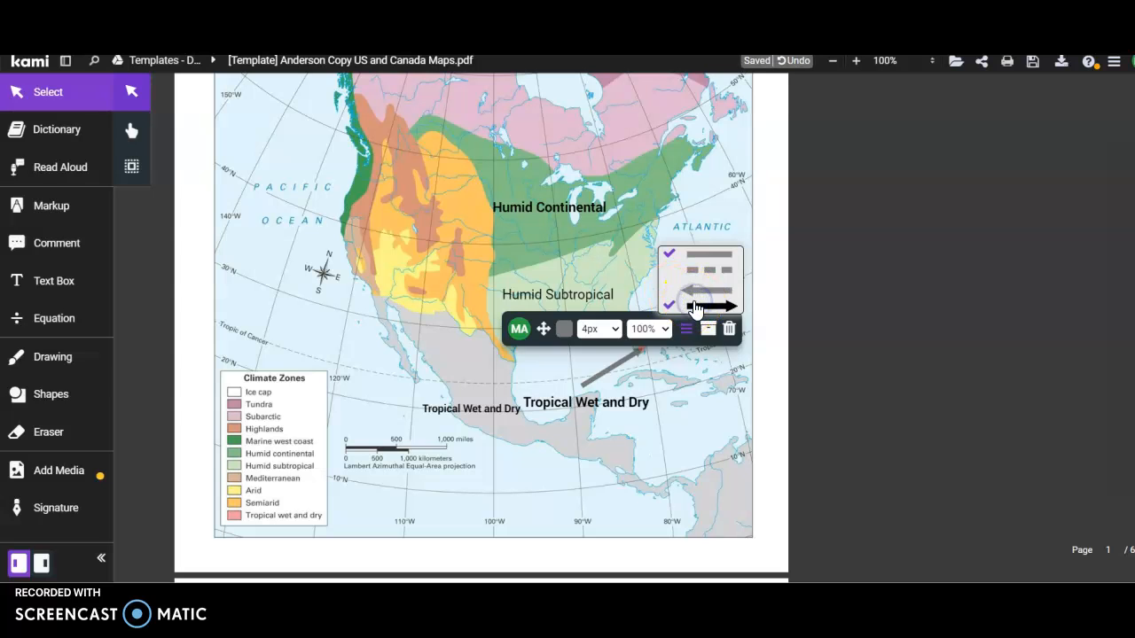
pyautogui.click(571, 317)
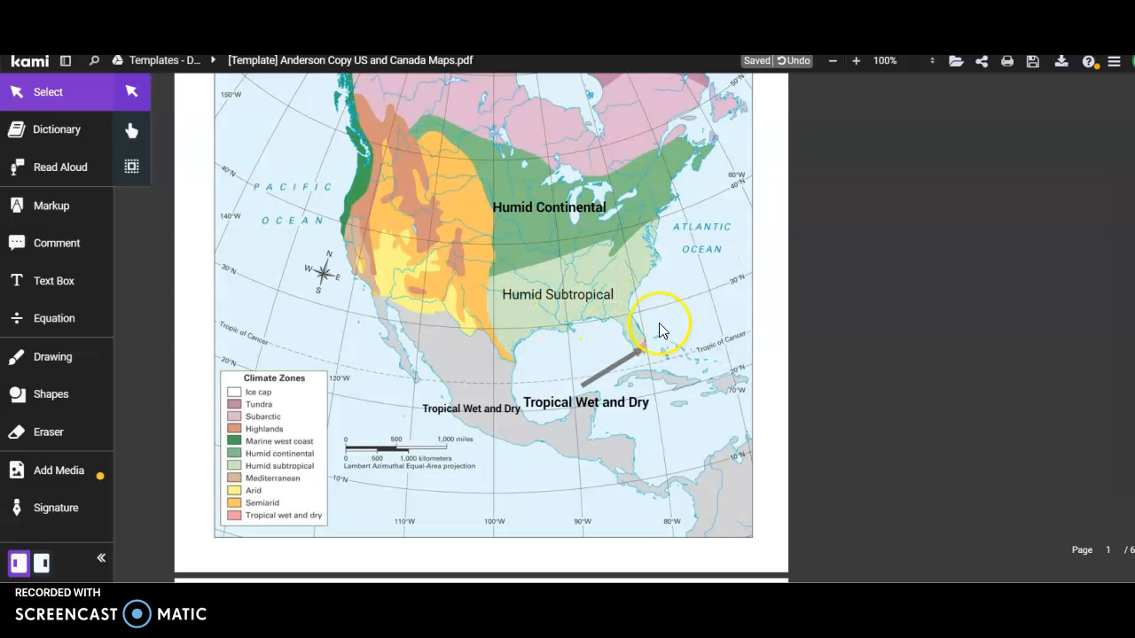